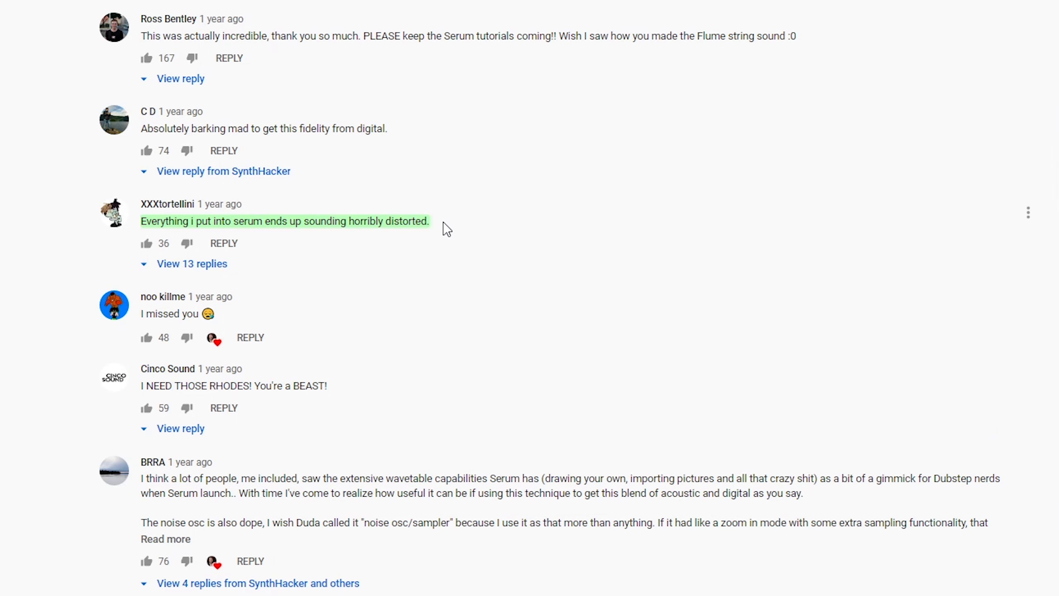
# - Scroll down to the Soundbanks section and open the All-In-One Bundle product page
pyautogui.scroll(-2, 443, 222)
pyautogui.scroll(-2, 444, 222)
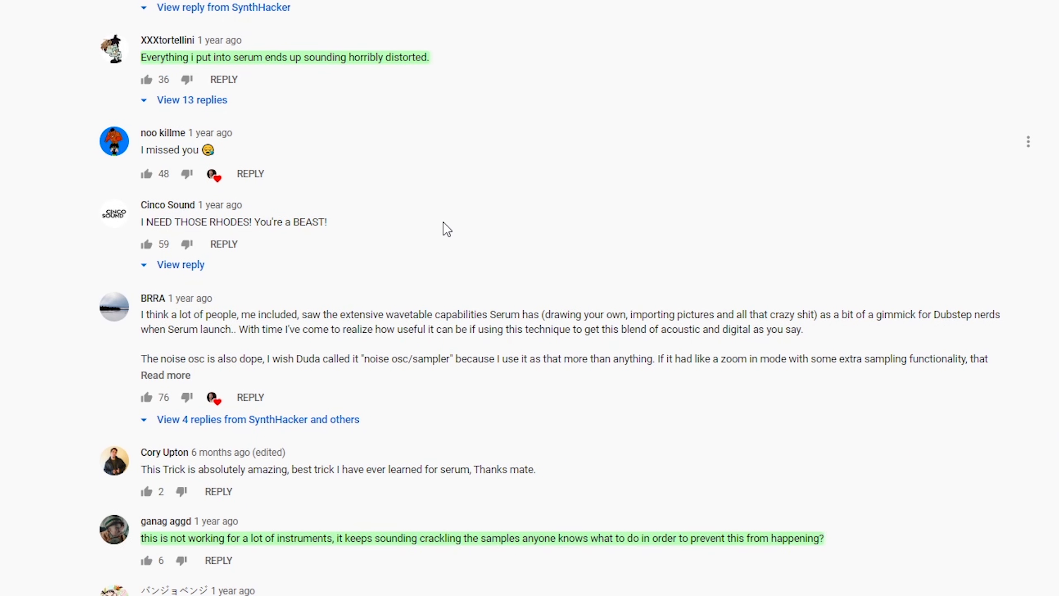
pyautogui.scroll(-2, 443, 222)
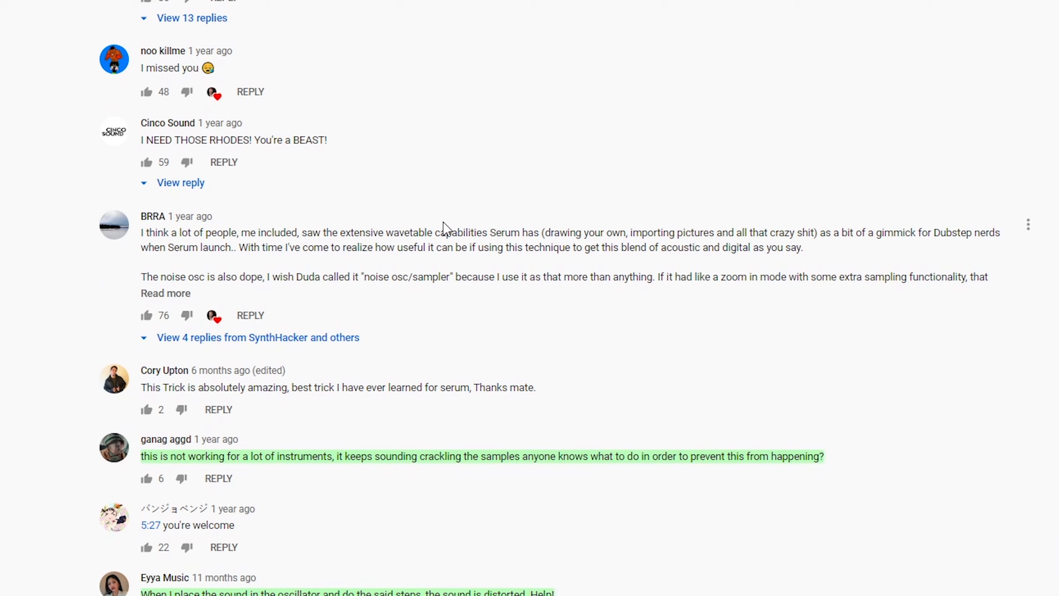
pyautogui.scroll(-2, 444, 222)
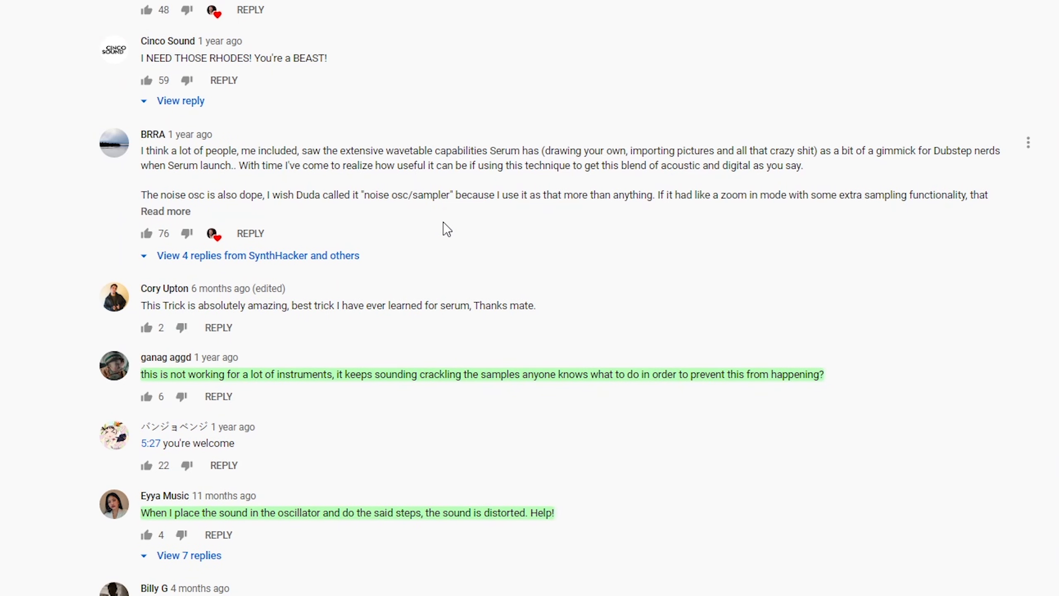
pyautogui.scroll(-2, 443, 222)
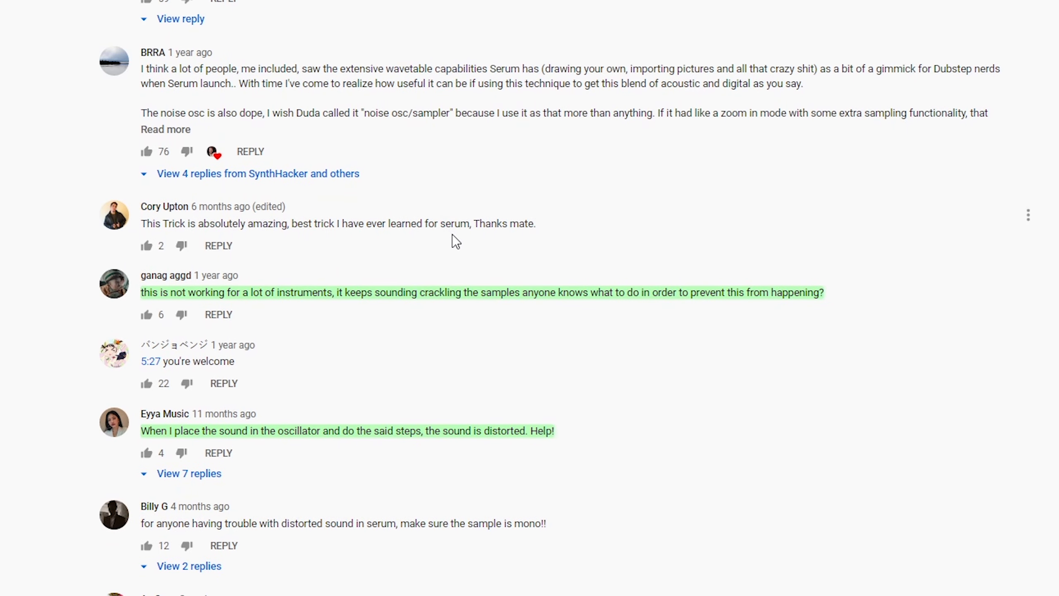
pyautogui.scroll(-2, 452, 236)
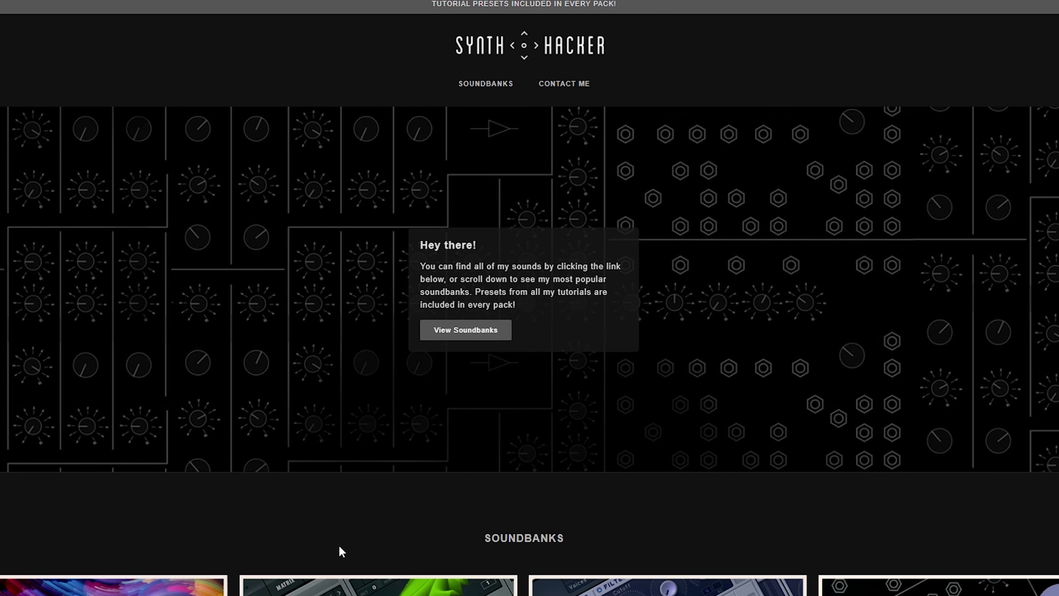
pyautogui.scroll(-3, 869, 490)
pyautogui.scroll(-5, 873, 491)
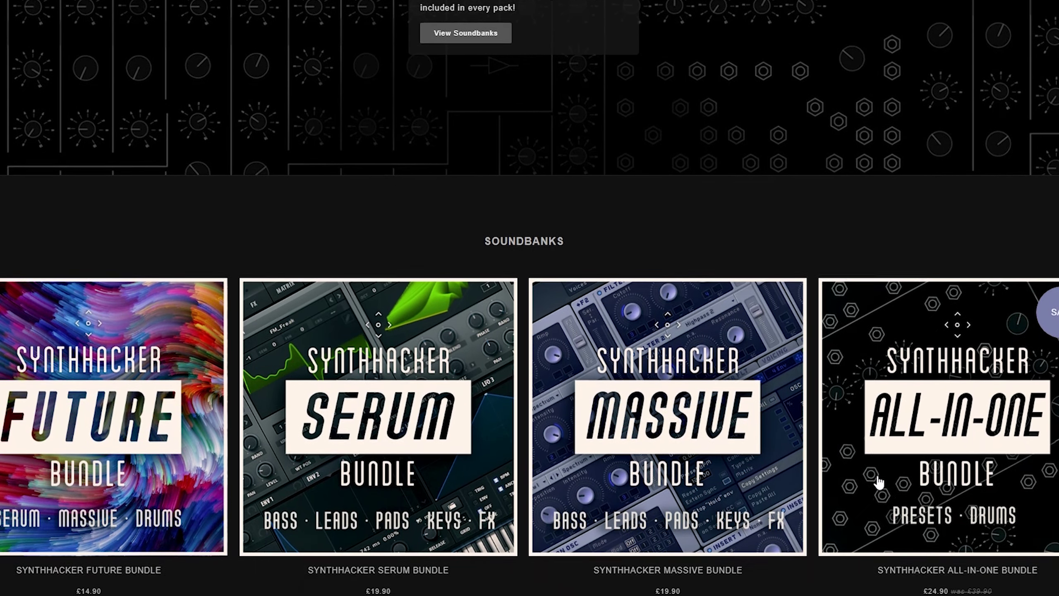
pyautogui.click(953, 417)
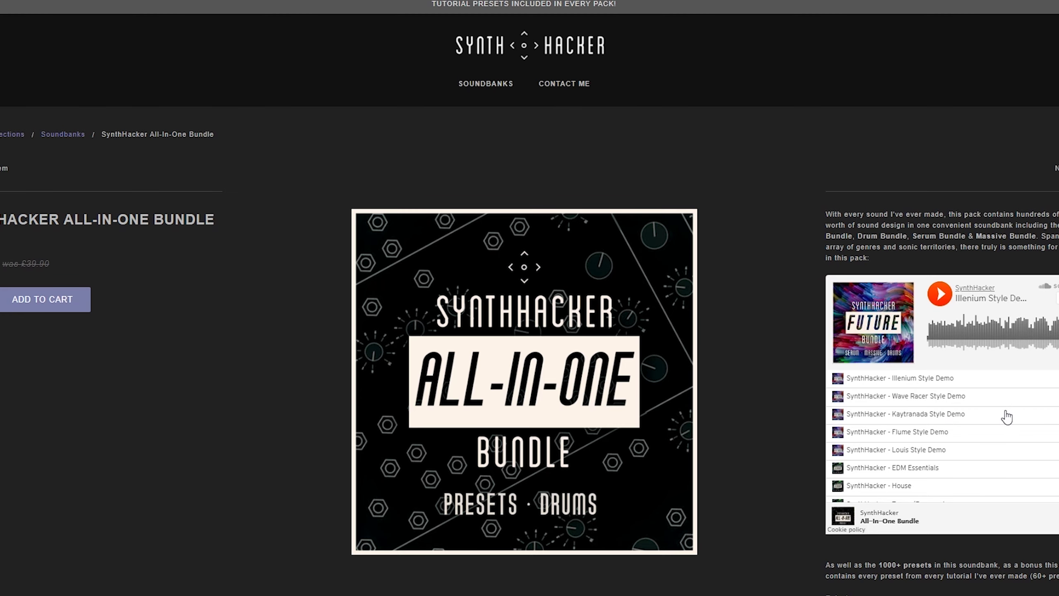
pyautogui.scroll(-8, 1005, 417)
pyautogui.scroll(10, 1001, 417)
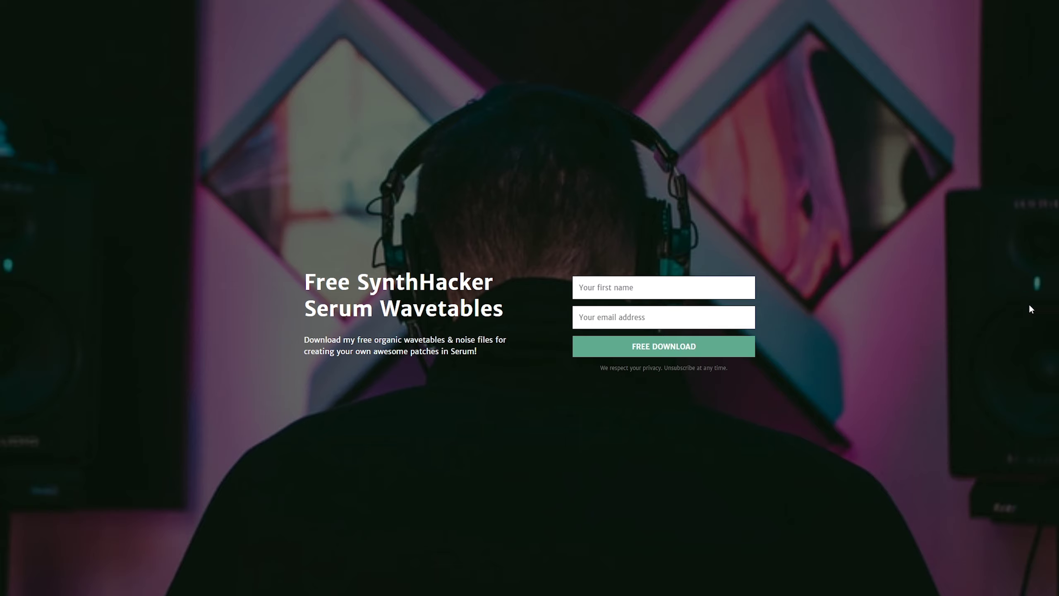
# - Submit the free wavetables form with the autofilled first name and an e-mail address
pyautogui.click(633, 287)
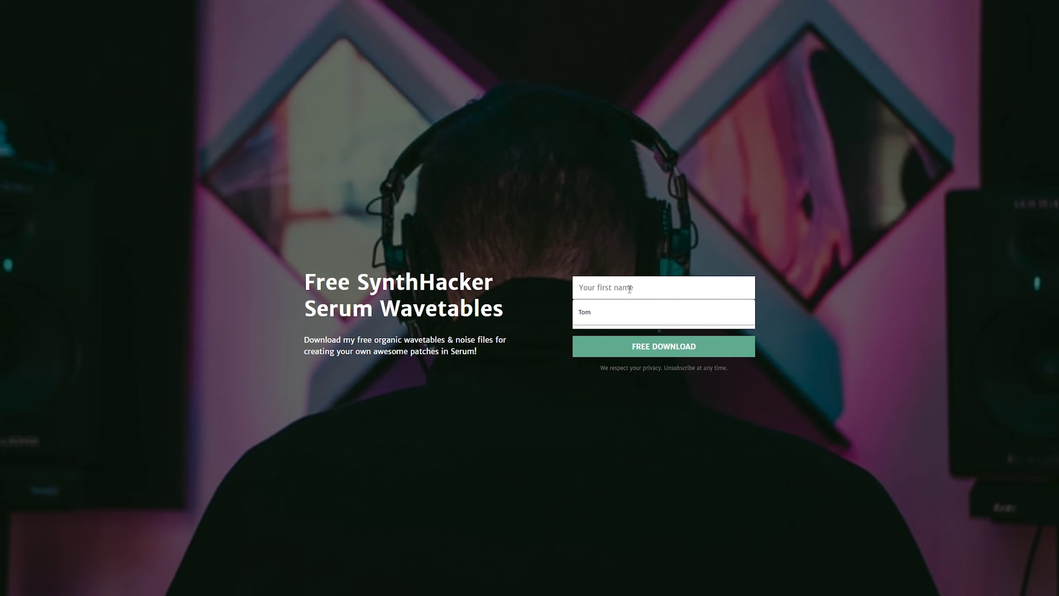
pyautogui.press('Down')
pyautogui.press('Return')
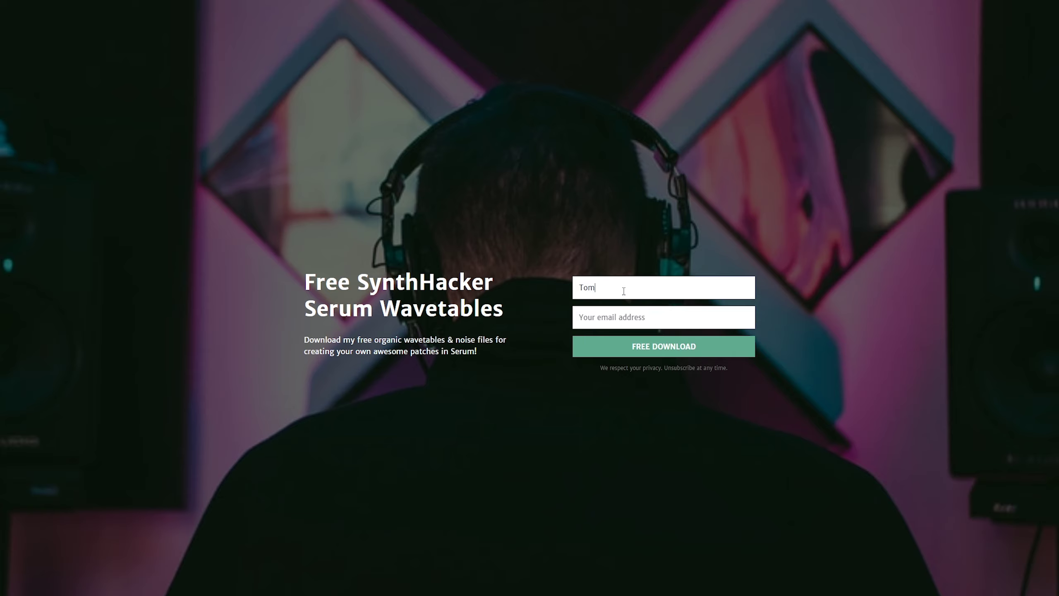
pyautogui.click(619, 310)
pyautogui.click(754, 347)
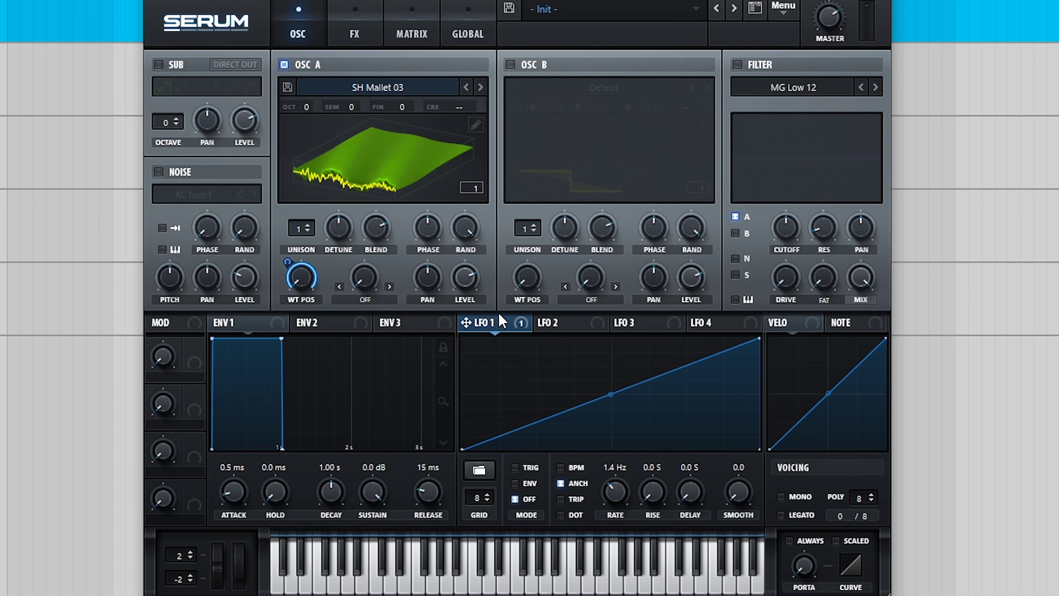
# - Switch LFO 1's mode from OFF to ENV so it runs once per note
pyautogui.click(515, 483)
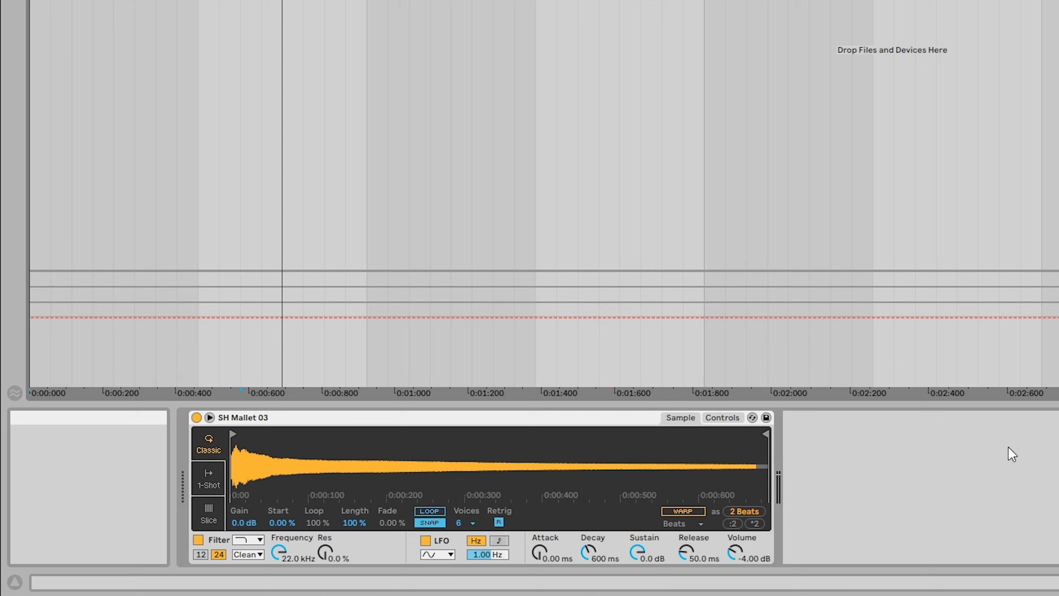
# - Enable the SH Mallet 03 Simpler's Pitch Envelope on the Controls tab
pyautogui.click(728, 420)
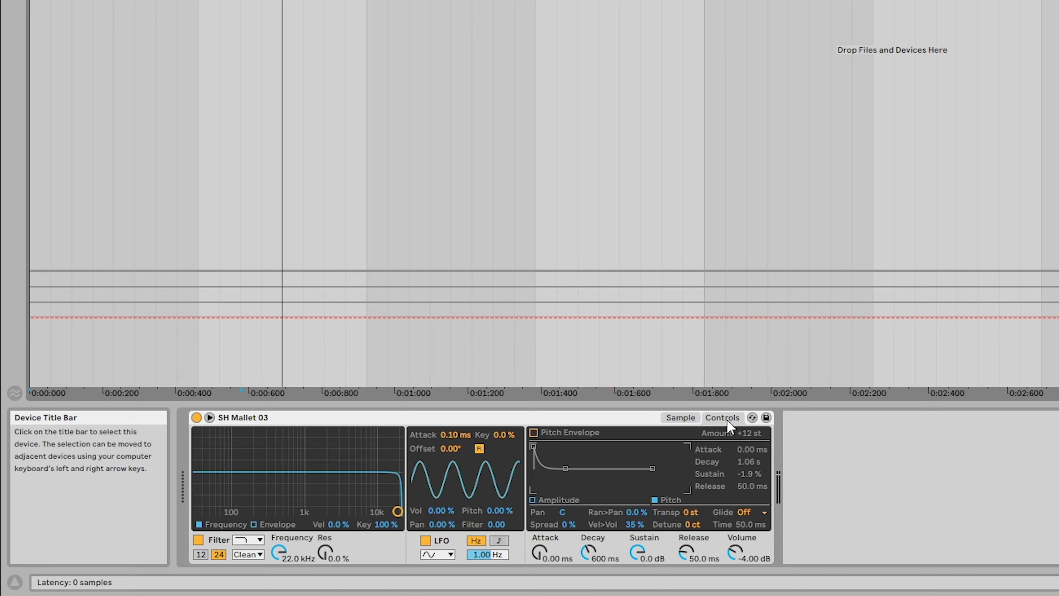
pyautogui.click(533, 432)
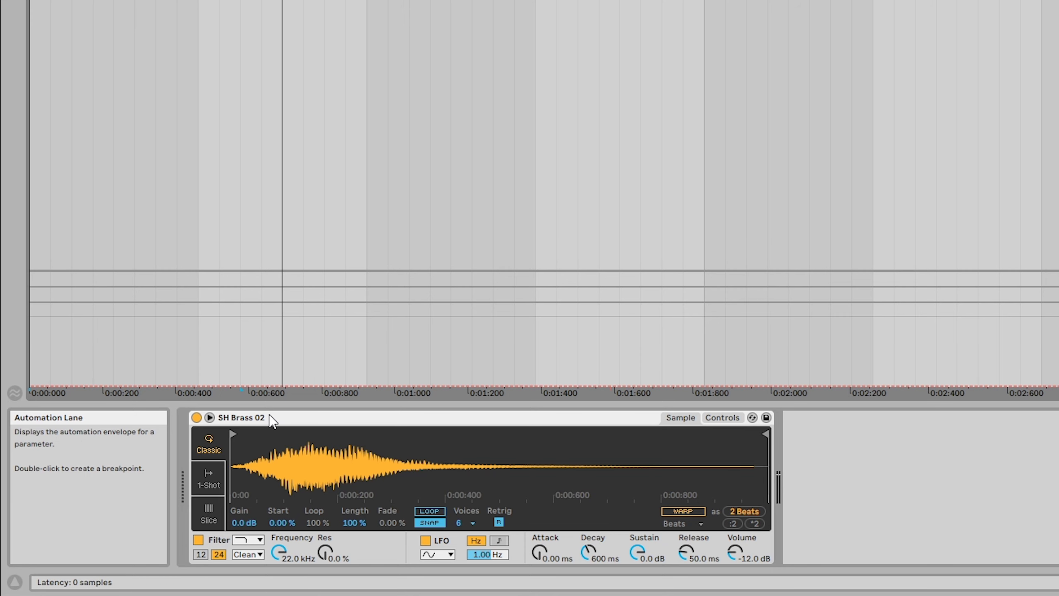
# - Move SH Brass 02's sample start later, past the opening swell
pyautogui.moveTo(235, 434); pyautogui.dragTo(296, 436)
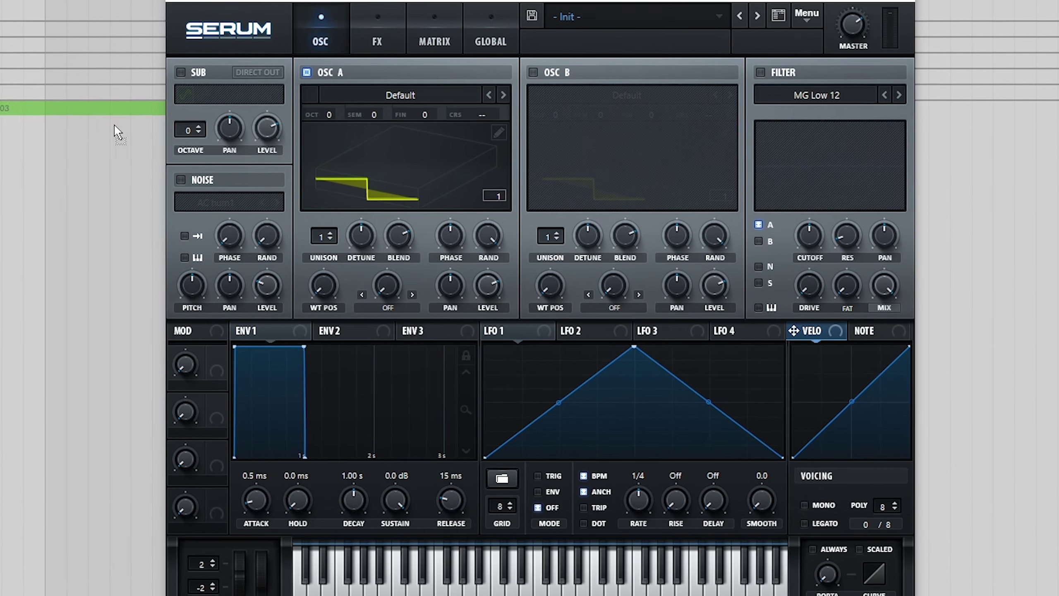
# - Load the SH Mallet 03 clip into Serum's oscillator A
pyautogui.moveTo(114, 124); pyautogui.dragTo(407, 161)
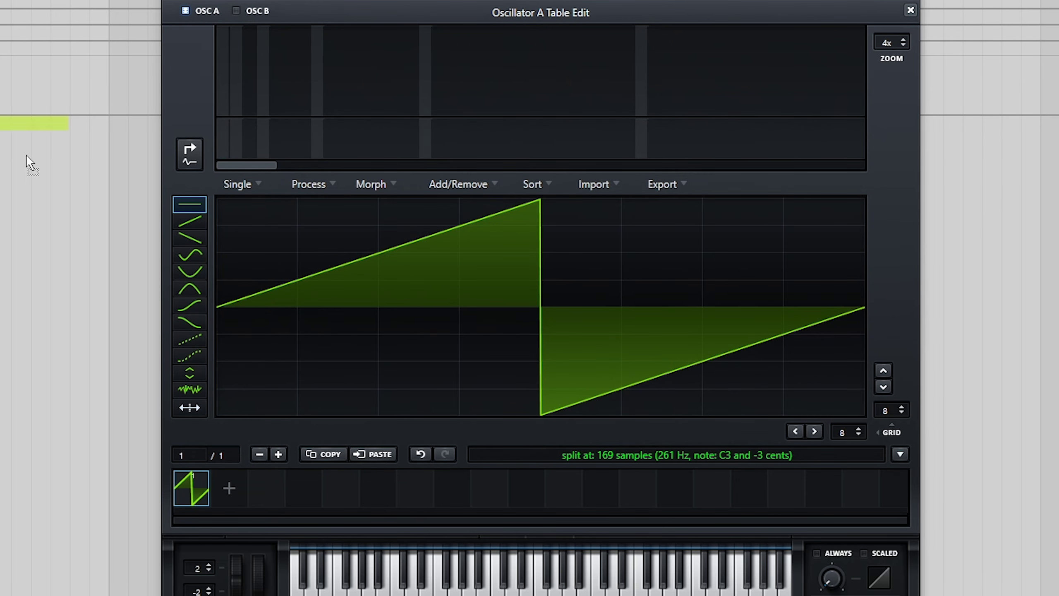
# - Import SH Plucked String 03 into oscillator A, re-importing at the 674-sample C1 split
pyautogui.moveTo(29, 160); pyautogui.dragTo(409, 292)
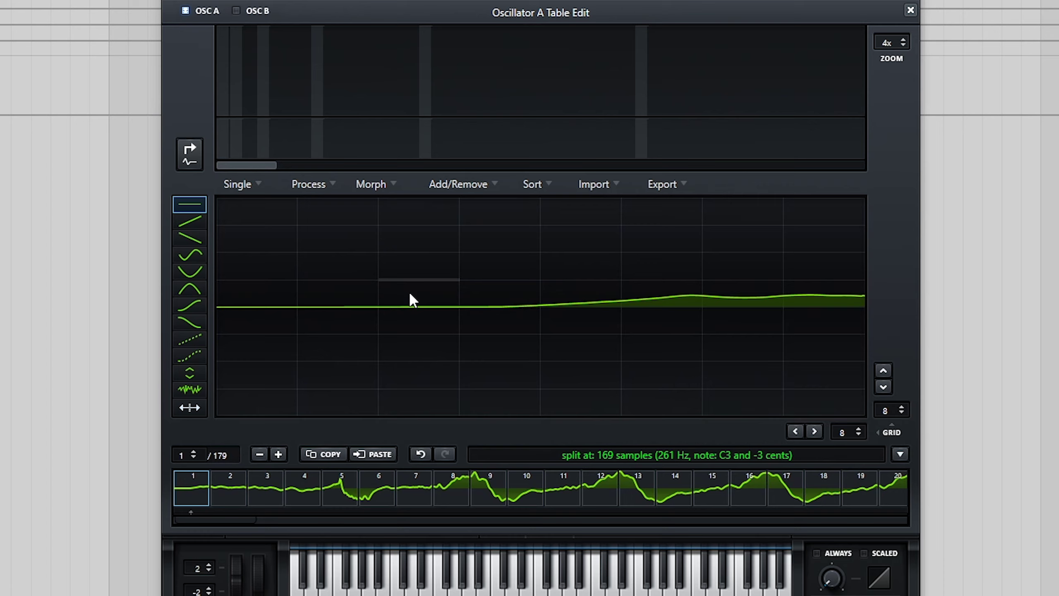
pyautogui.click(911, 10)
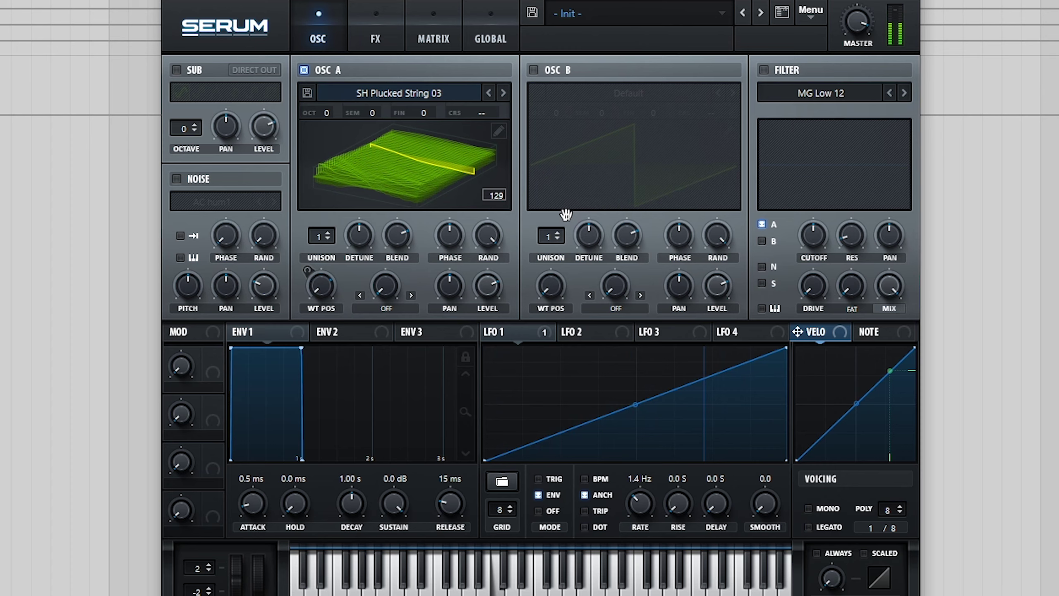
pyautogui.click(498, 131)
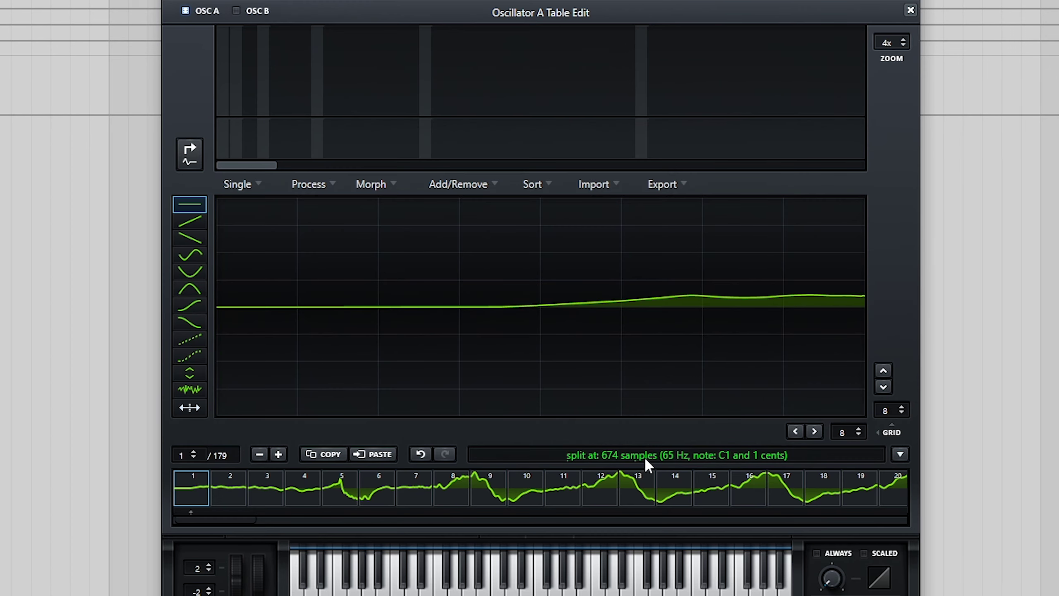
pyautogui.moveTo(25, 121); pyautogui.dragTo(425, 333)
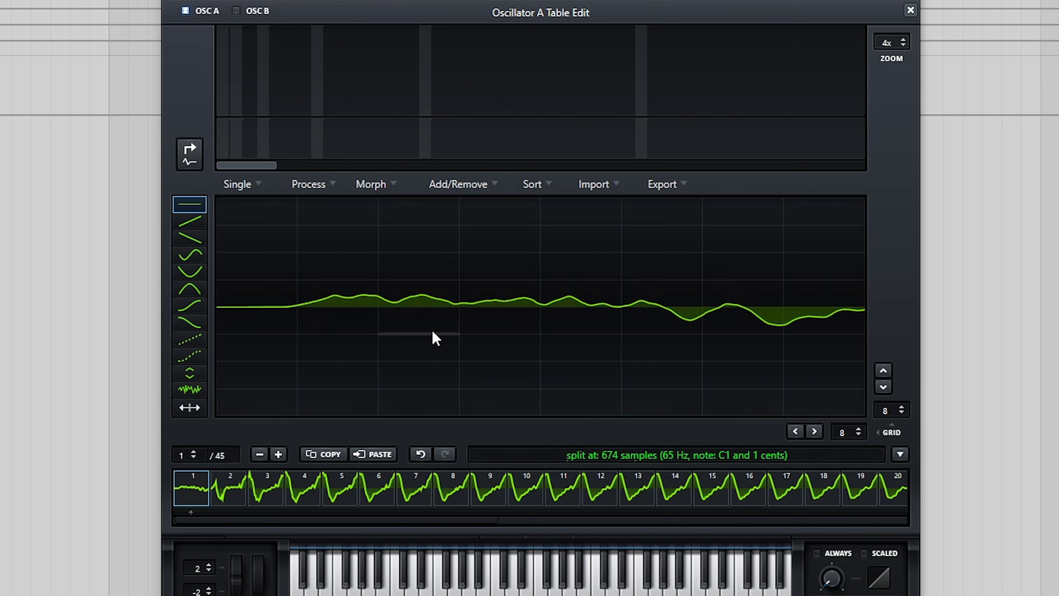
pyautogui.click(913, 13)
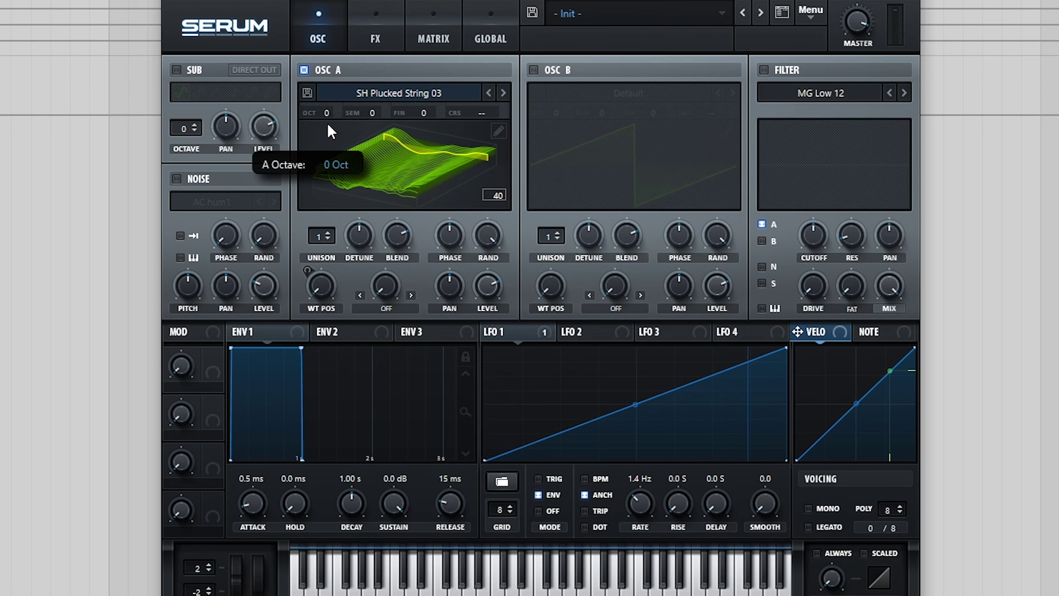
# - Lower oscillator A's octave to -2
pyautogui.moveTo(330, 147); pyautogui.dragTo(335, 164)
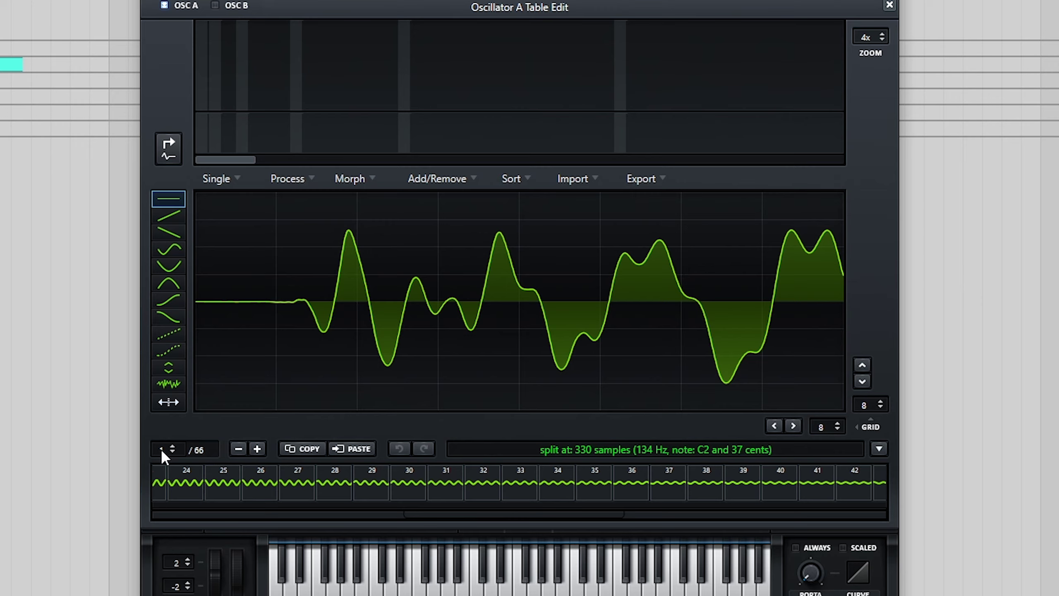
# - Re-split the plucked string wavetable at 335 samples (C2, +11 cents) and browse its frames
pyautogui.moveTo(161, 449); pyautogui.dragTo(174, 495)
pyautogui.click(596, 449)
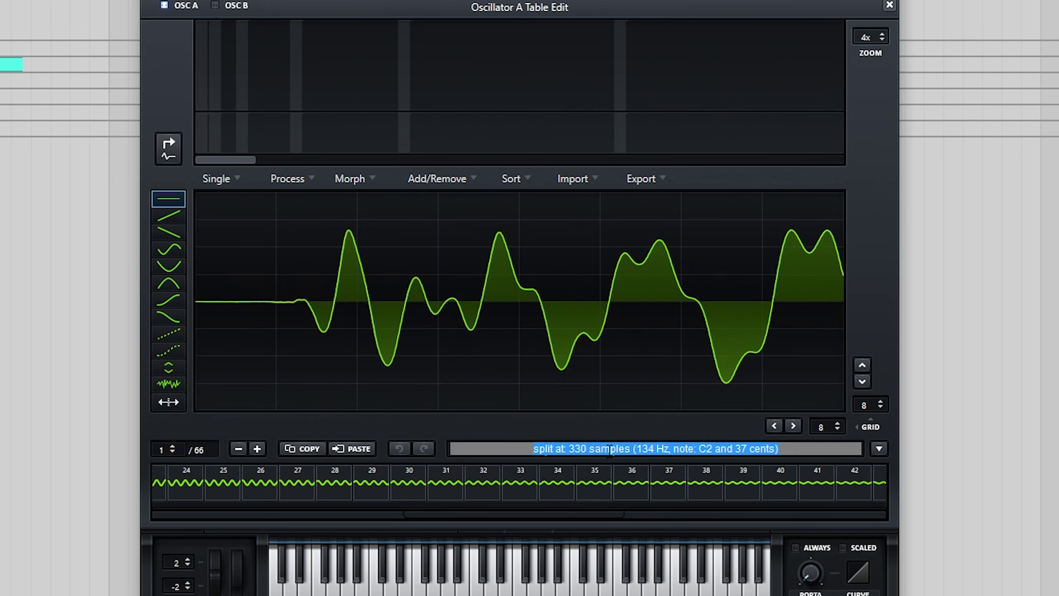
pyautogui.write('335')
pyautogui.press('Return')
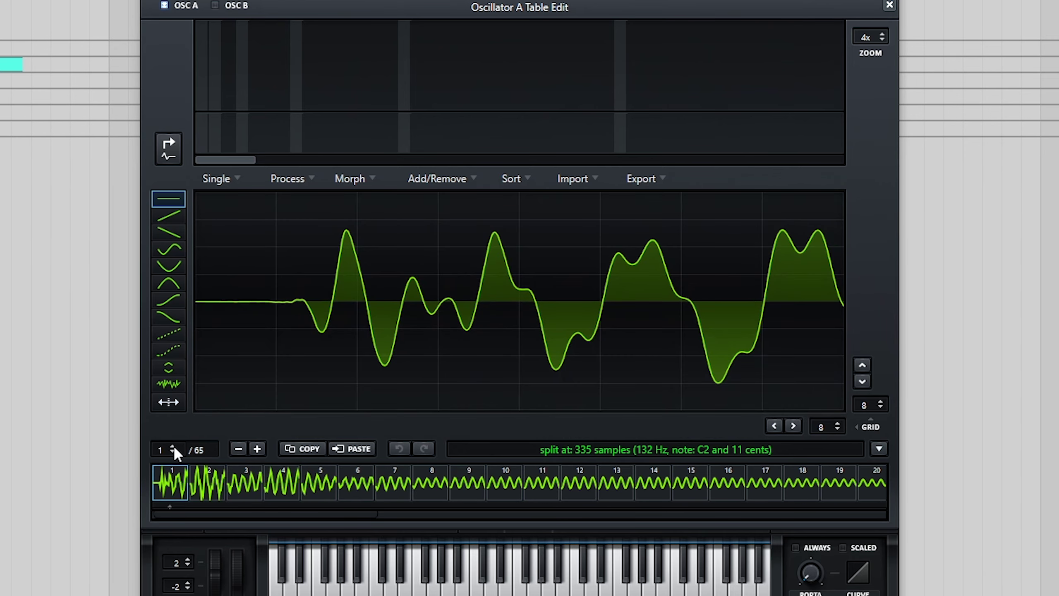
pyautogui.moveTo(161, 455); pyautogui.dragTo(196, 396)
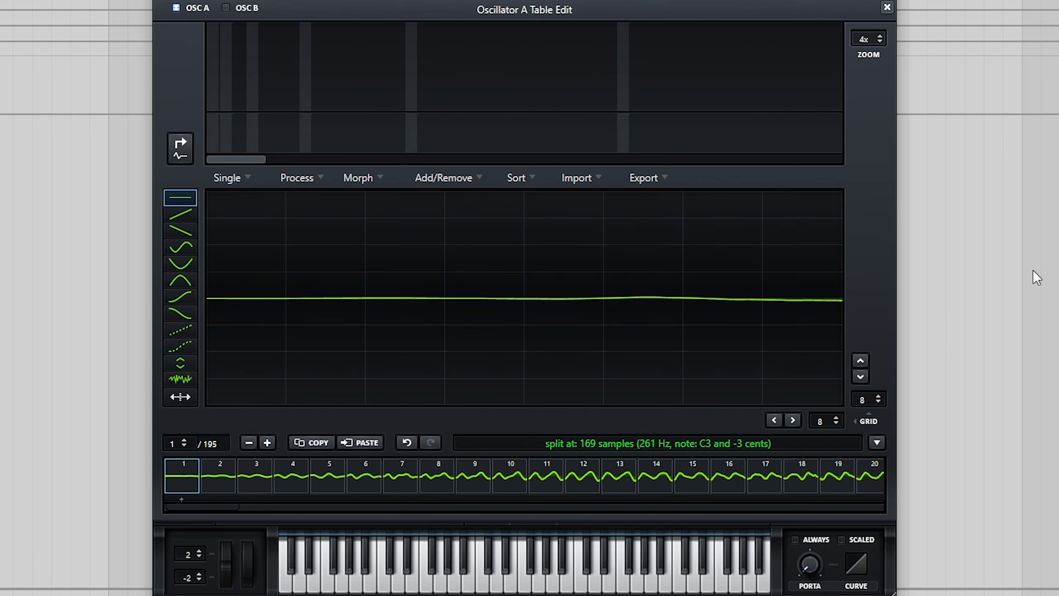
# - Set the editor grid to 64 by 64 and apply X-Fade Edges (grid size)
pyautogui.moveTo(817, 420); pyautogui.dragTo(839, 136)
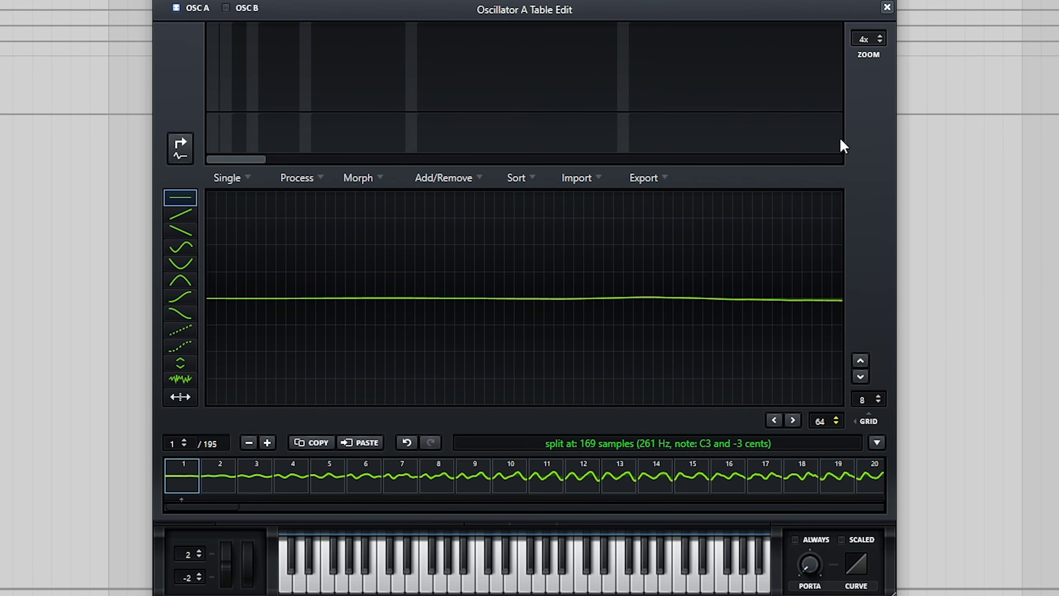
pyautogui.moveTo(866, 401); pyautogui.dragTo(797, 187)
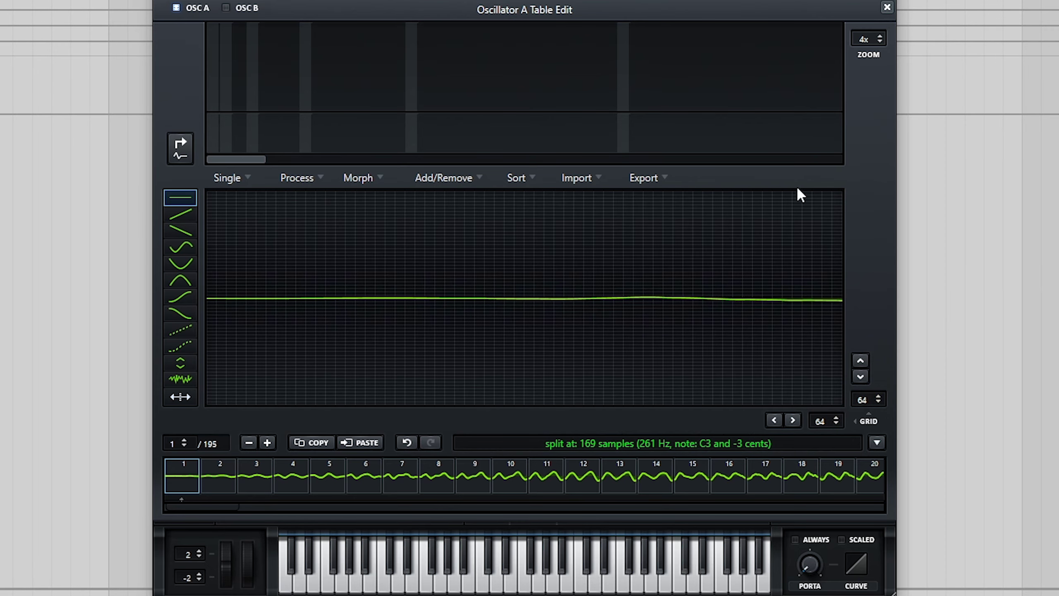
pyautogui.click(312, 185)
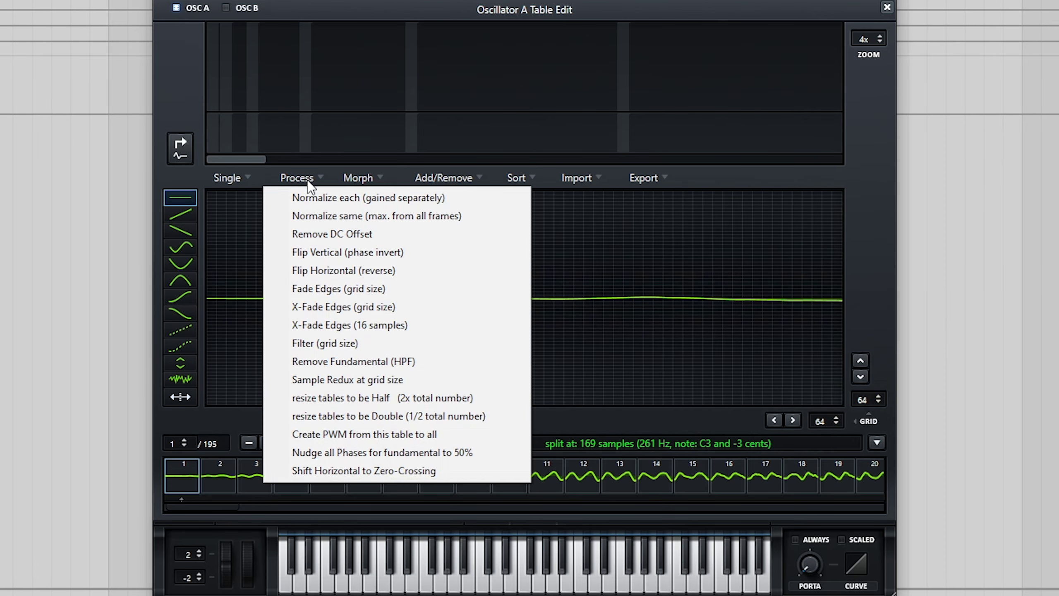
pyautogui.click(338, 309)
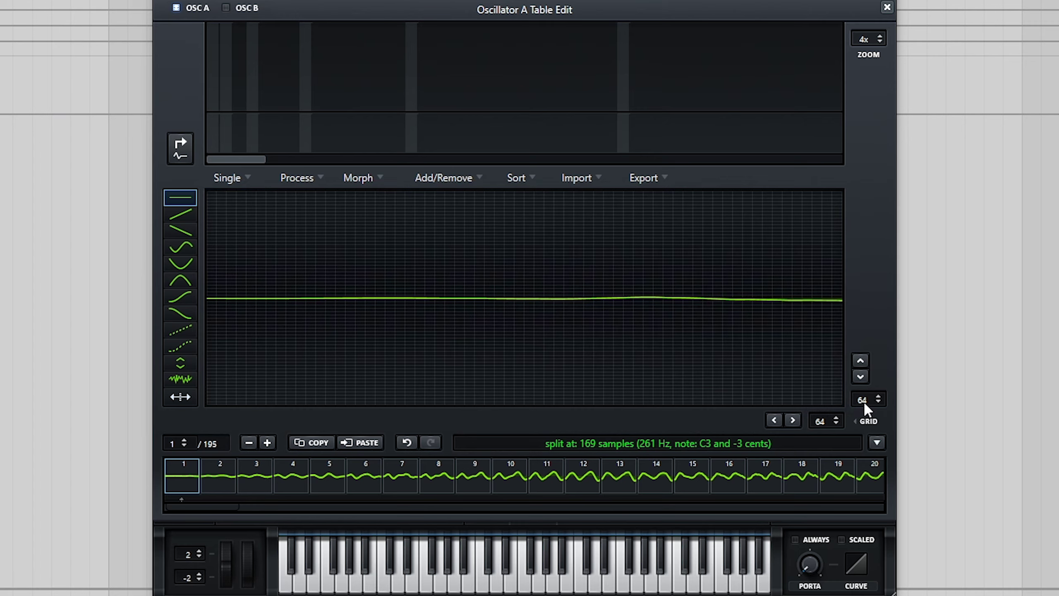
# - Set the grid to 4 columns by 32 rows, re-apply X-Fade Edges, and close the editor
pyautogui.moveTo(863, 400); pyautogui.dragTo(865, 441)
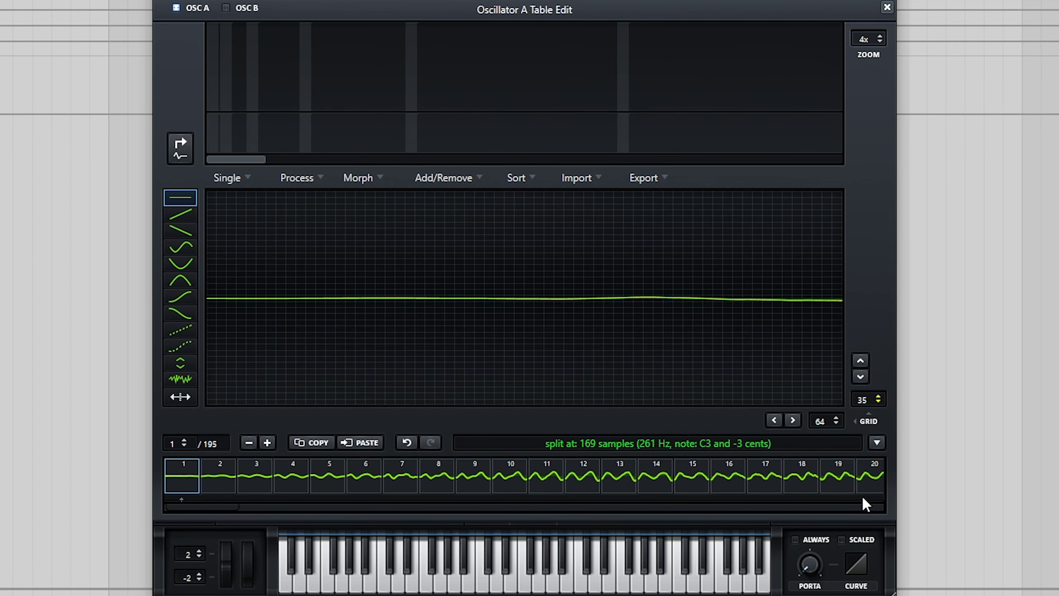
pyautogui.moveTo(823, 413); pyautogui.dragTo(827, 442)
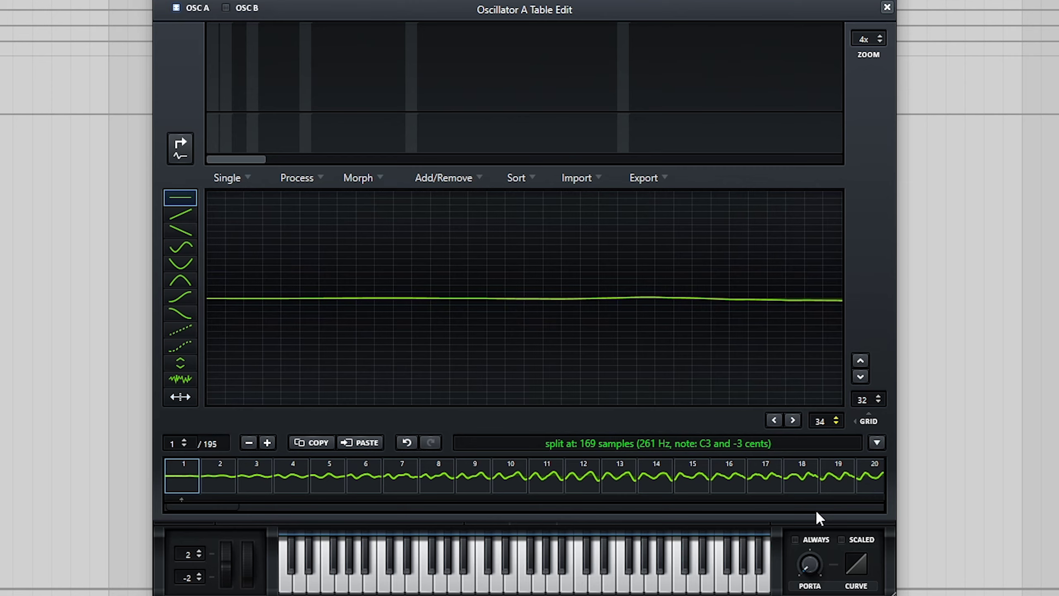
pyautogui.moveTo(820, 421); pyautogui.dragTo(820, 459)
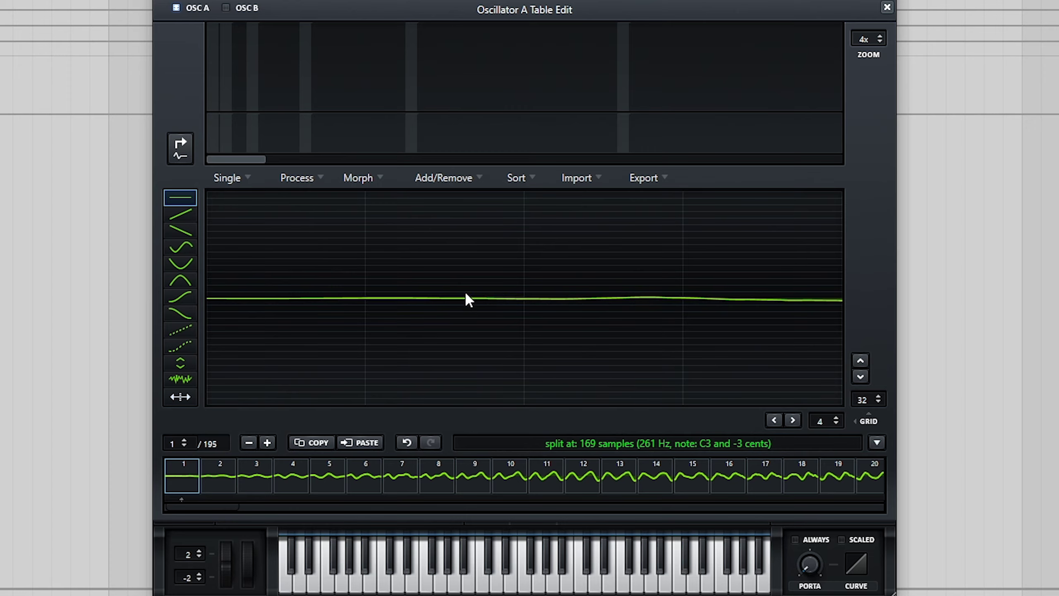
pyautogui.click(298, 178)
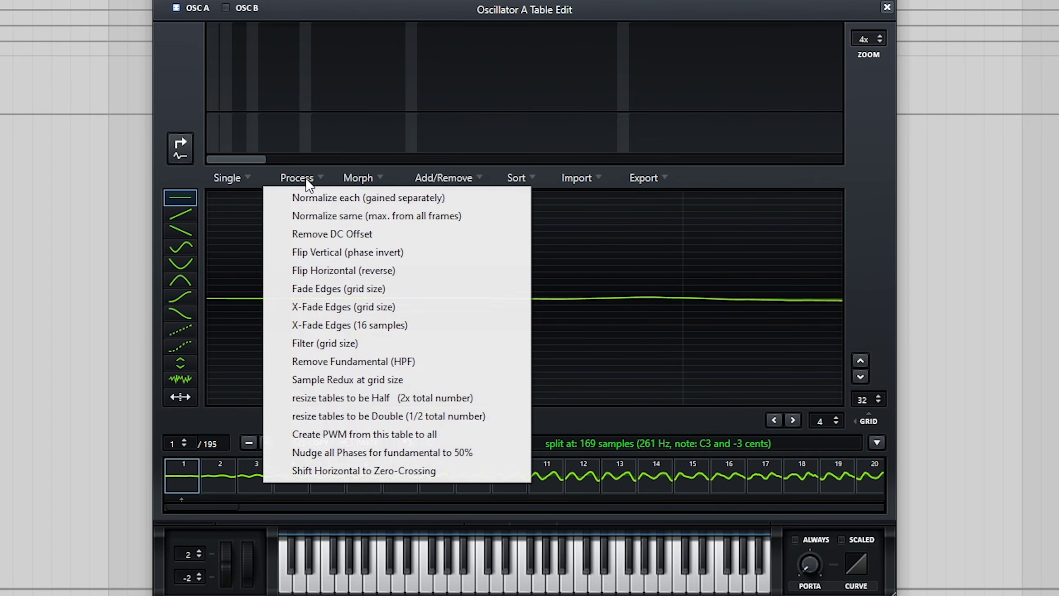
pyautogui.click(358, 309)
pyautogui.click(887, 7)
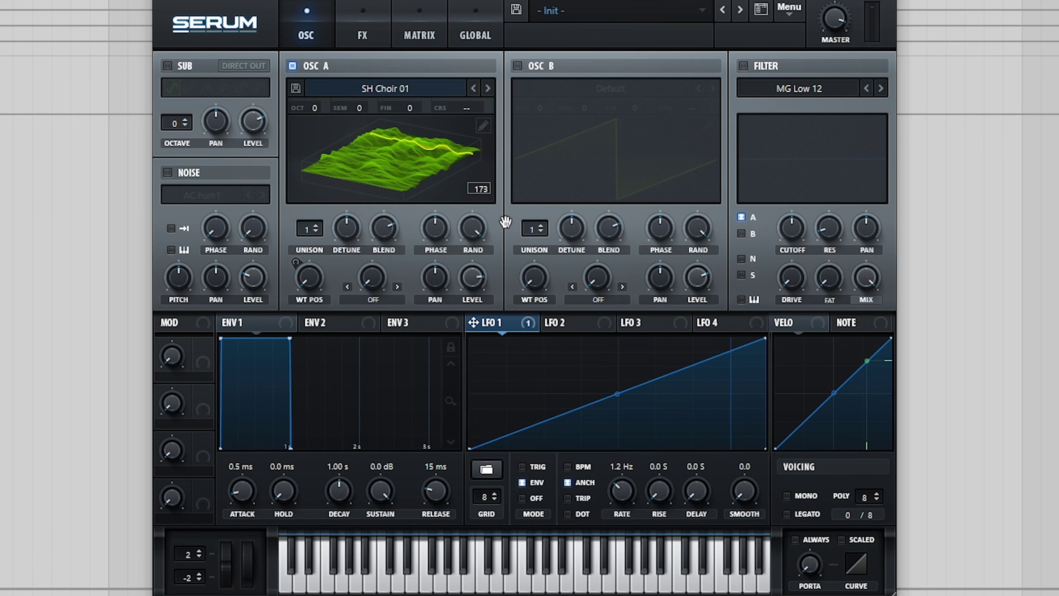
# - Reopen the Oscillator A wavetable editor from the pencil icon on OSC A
pyautogui.click(483, 125)
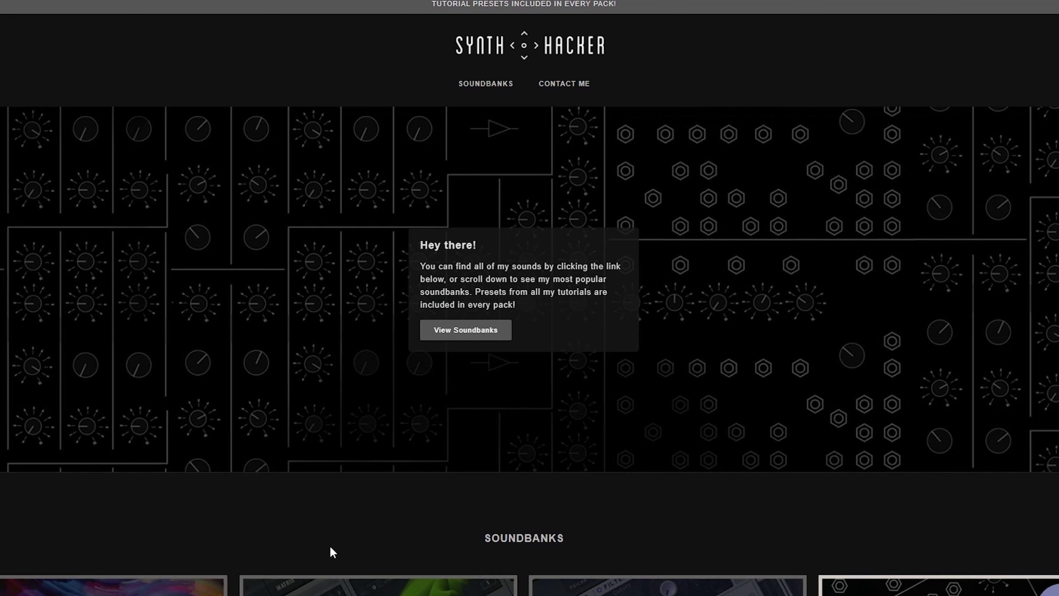
# - Open the All-In-One Bundle from the Soundbanks section and add it to the cart
pyautogui.scroll(-2, 815, 508)
pyautogui.scroll(-5, 871, 486)
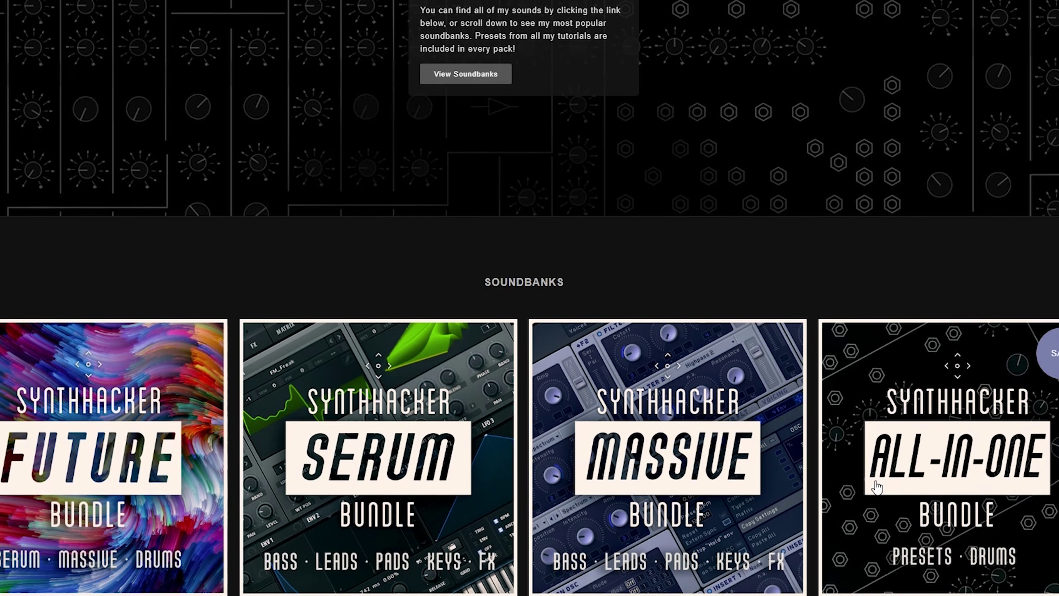
pyautogui.click(953, 417)
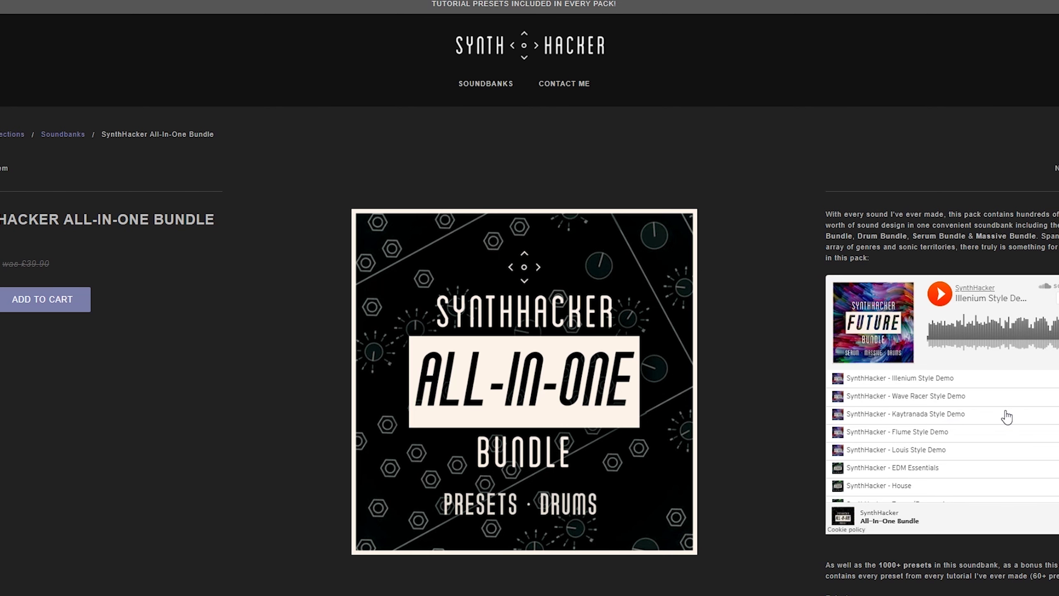
pyautogui.scroll(-5, 1006, 417)
pyautogui.scroll(10, 1001, 418)
pyautogui.click(25, 304)
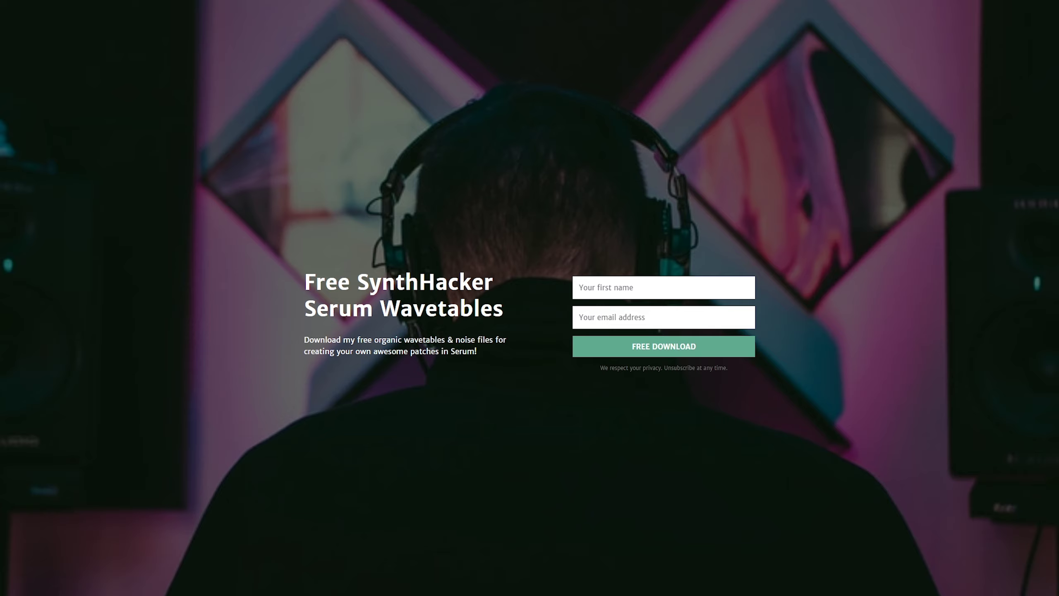
# - Fill the free wavetables form with the autofilled first name and the user's e-mail address
pyautogui.click(634, 286)
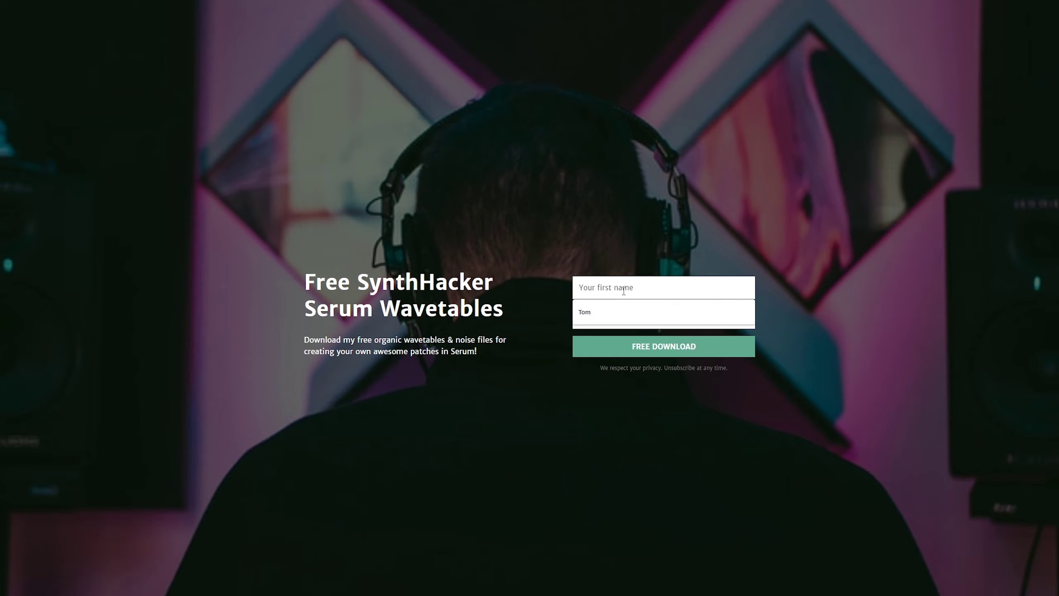
pyautogui.press('Down')
pyautogui.press('Return')
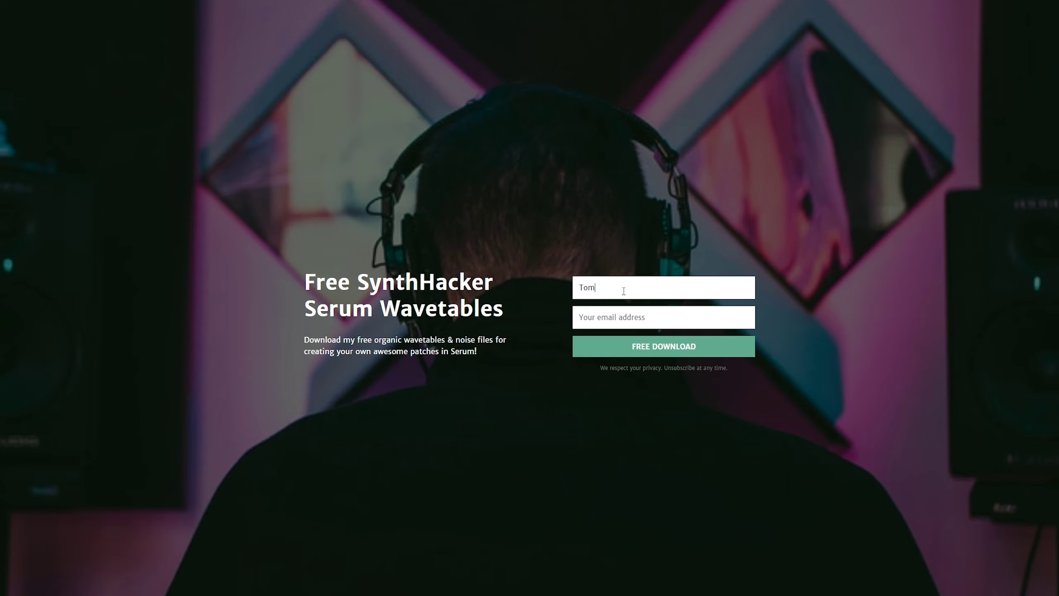
pyautogui.click(622, 317)
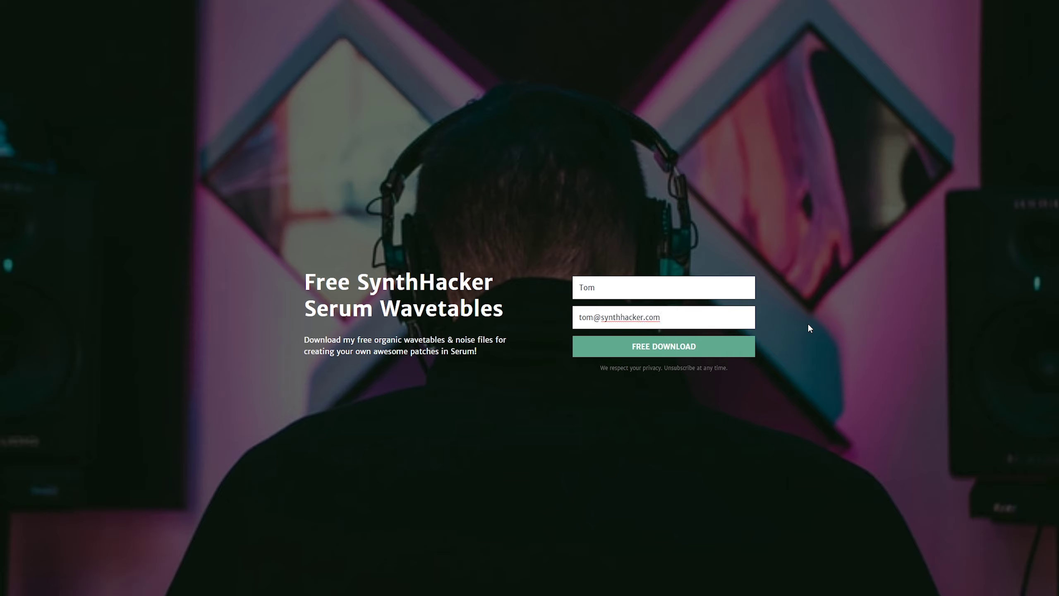